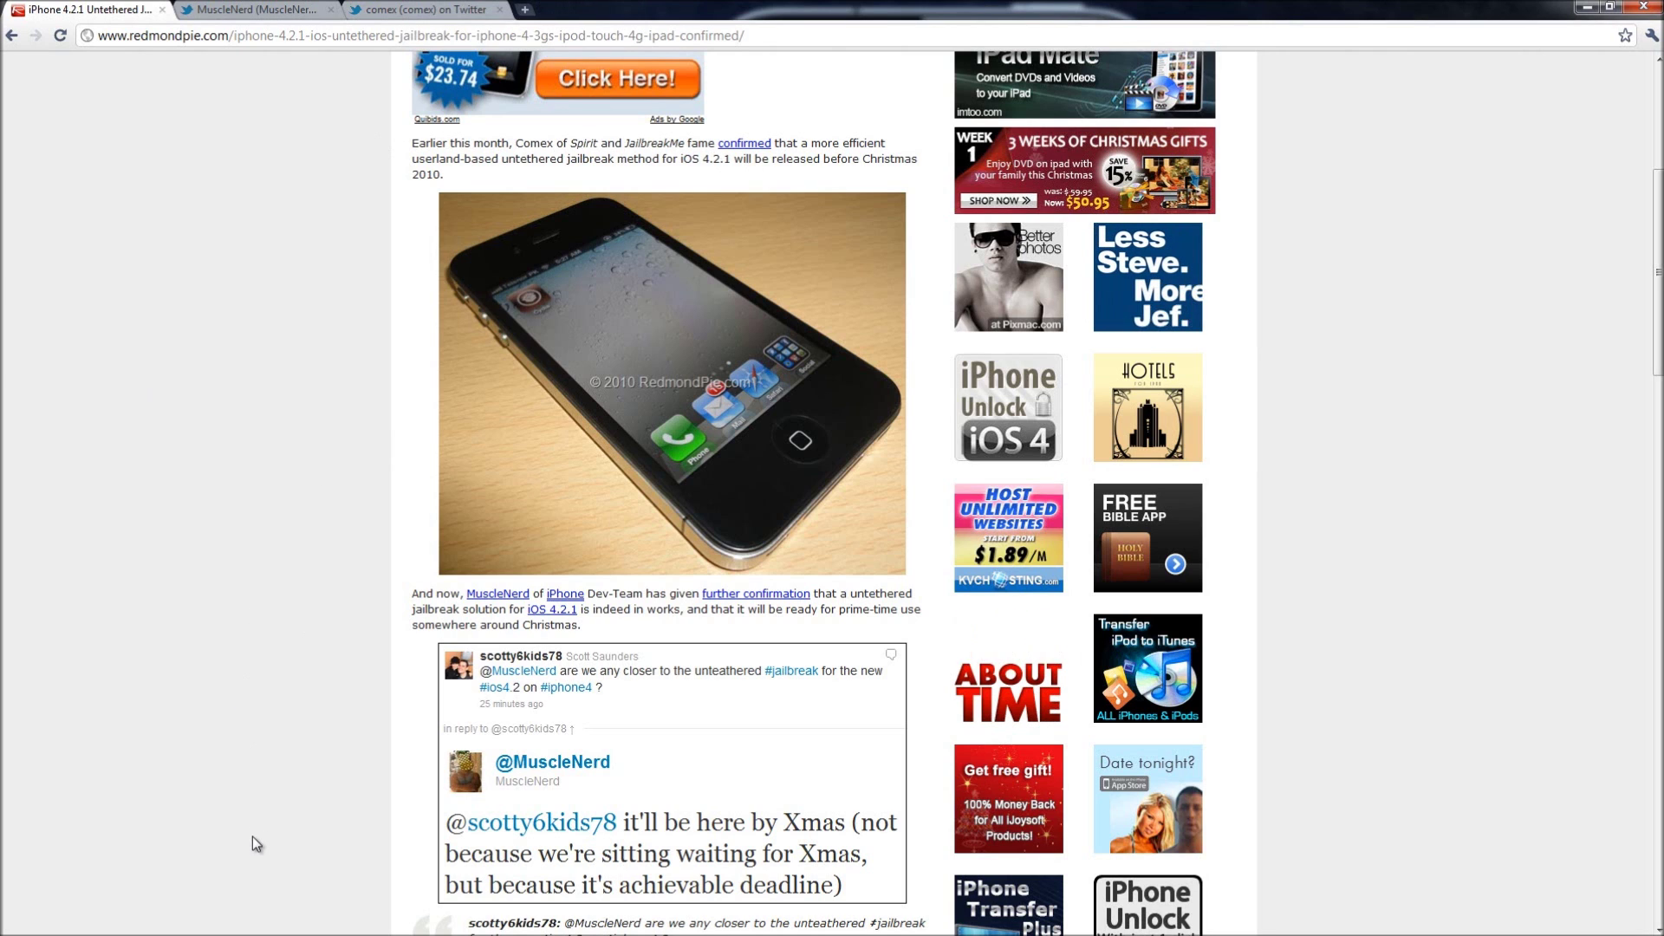
scroll(244, 824, down, 2)
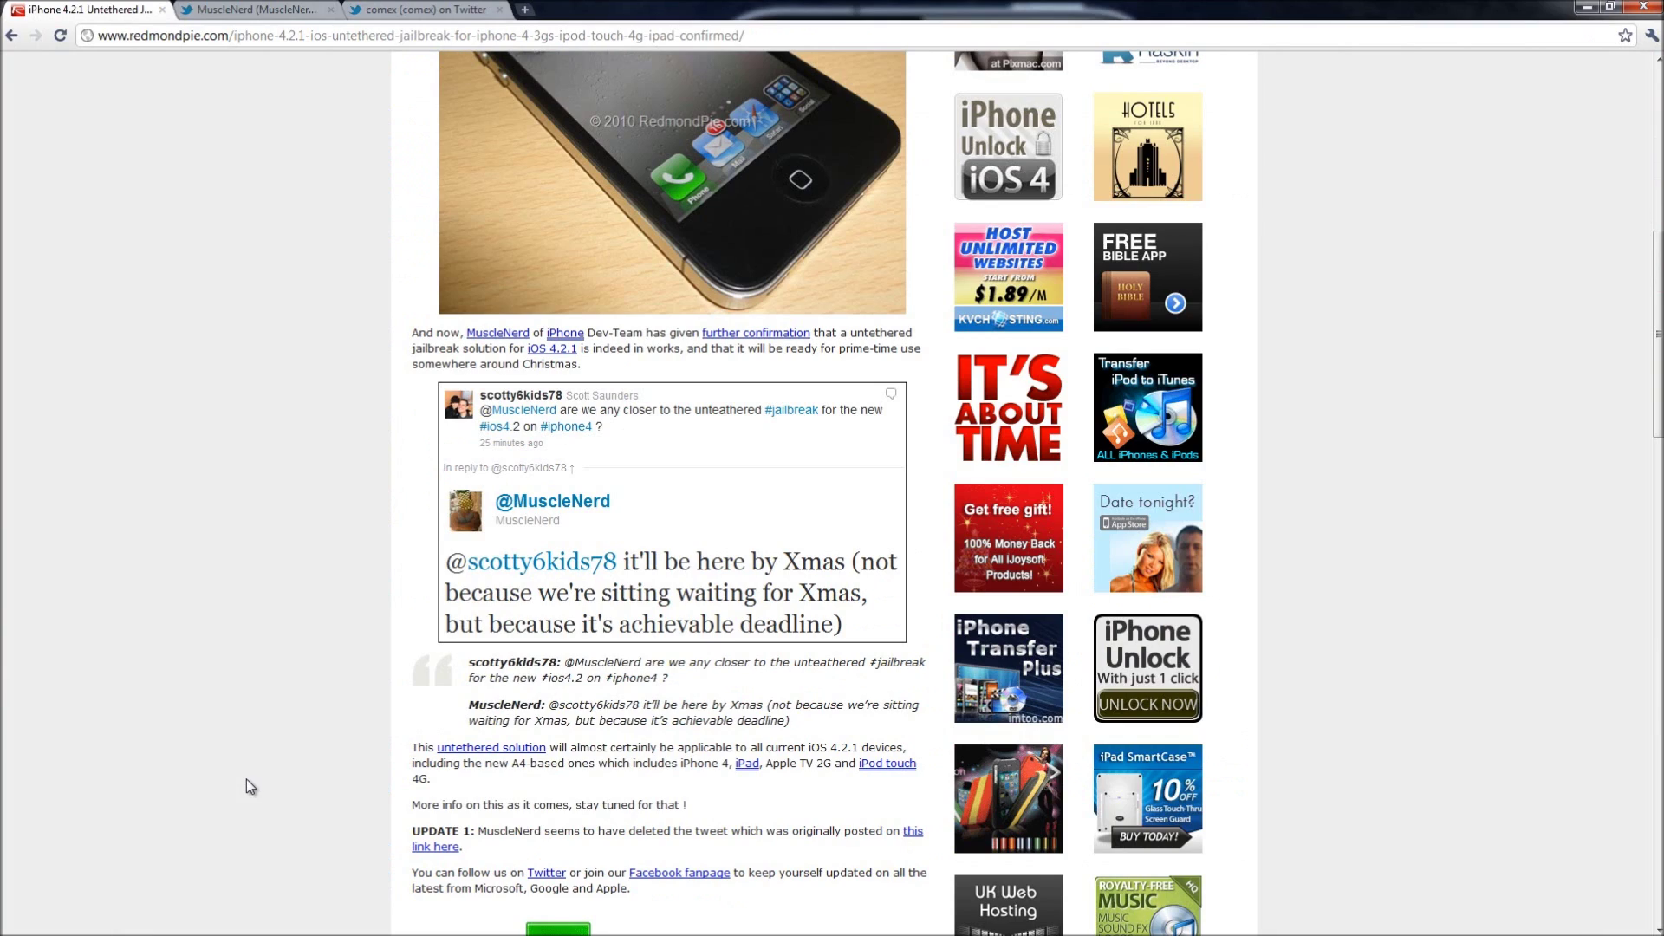
scroll(246, 779, down, 3)
Open MuscleNerd's linked tweet, highlight the 'page doesn't exist' error, and return to Redmond Pie
click(416, 715)
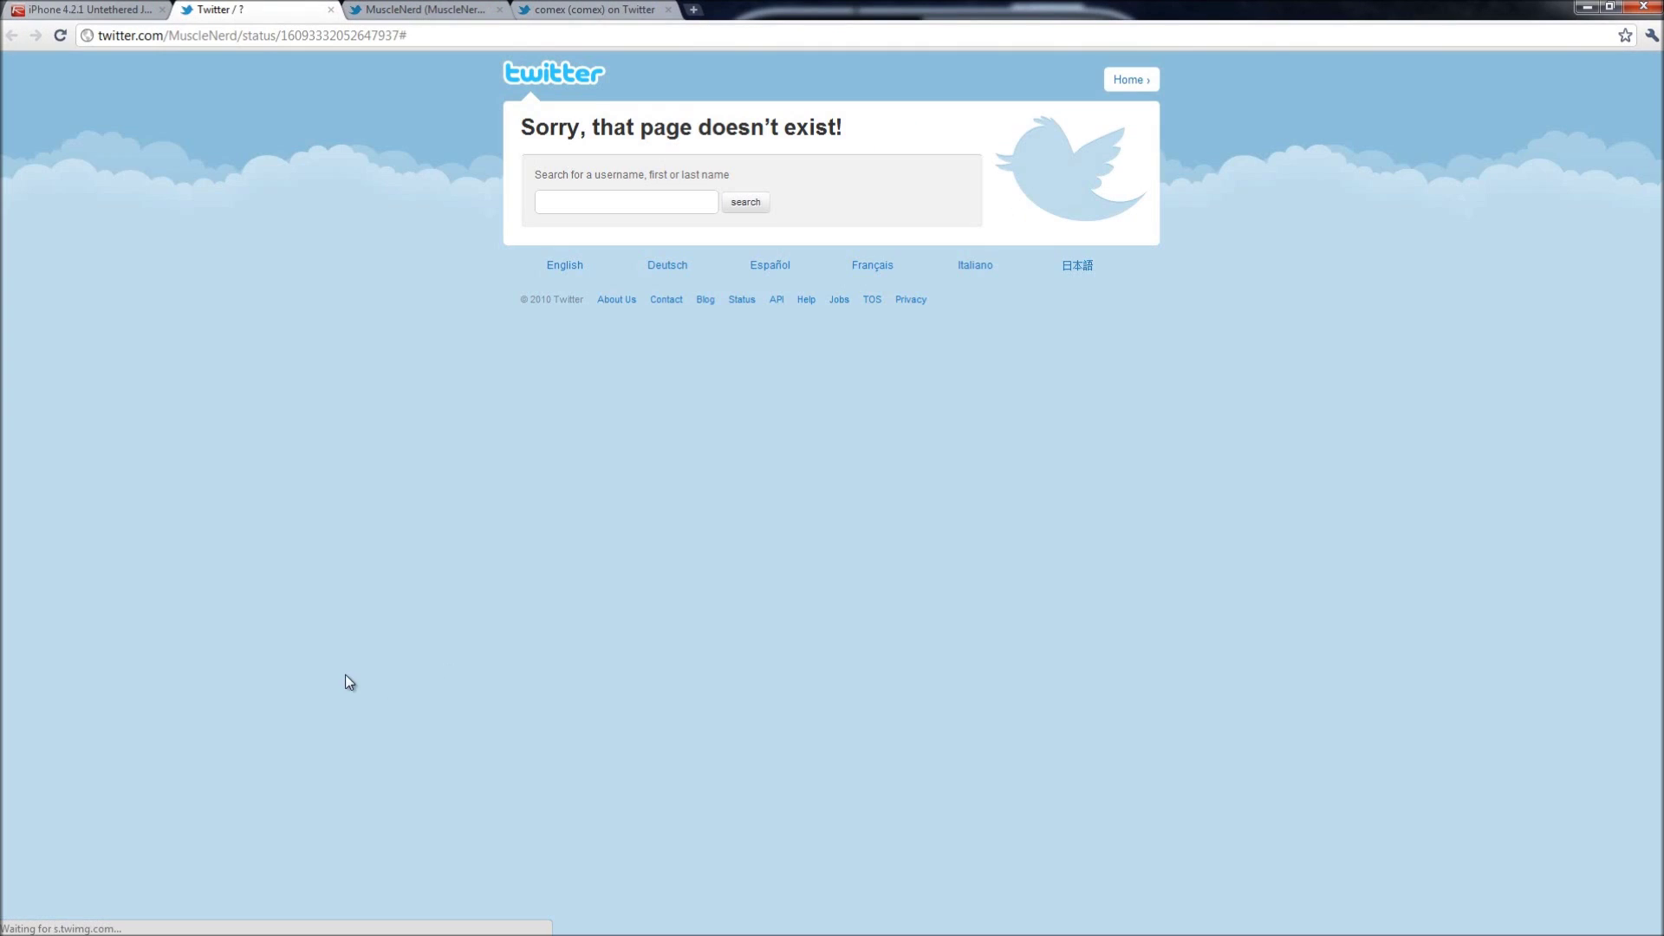
drag(460, 146, 1055, 137)
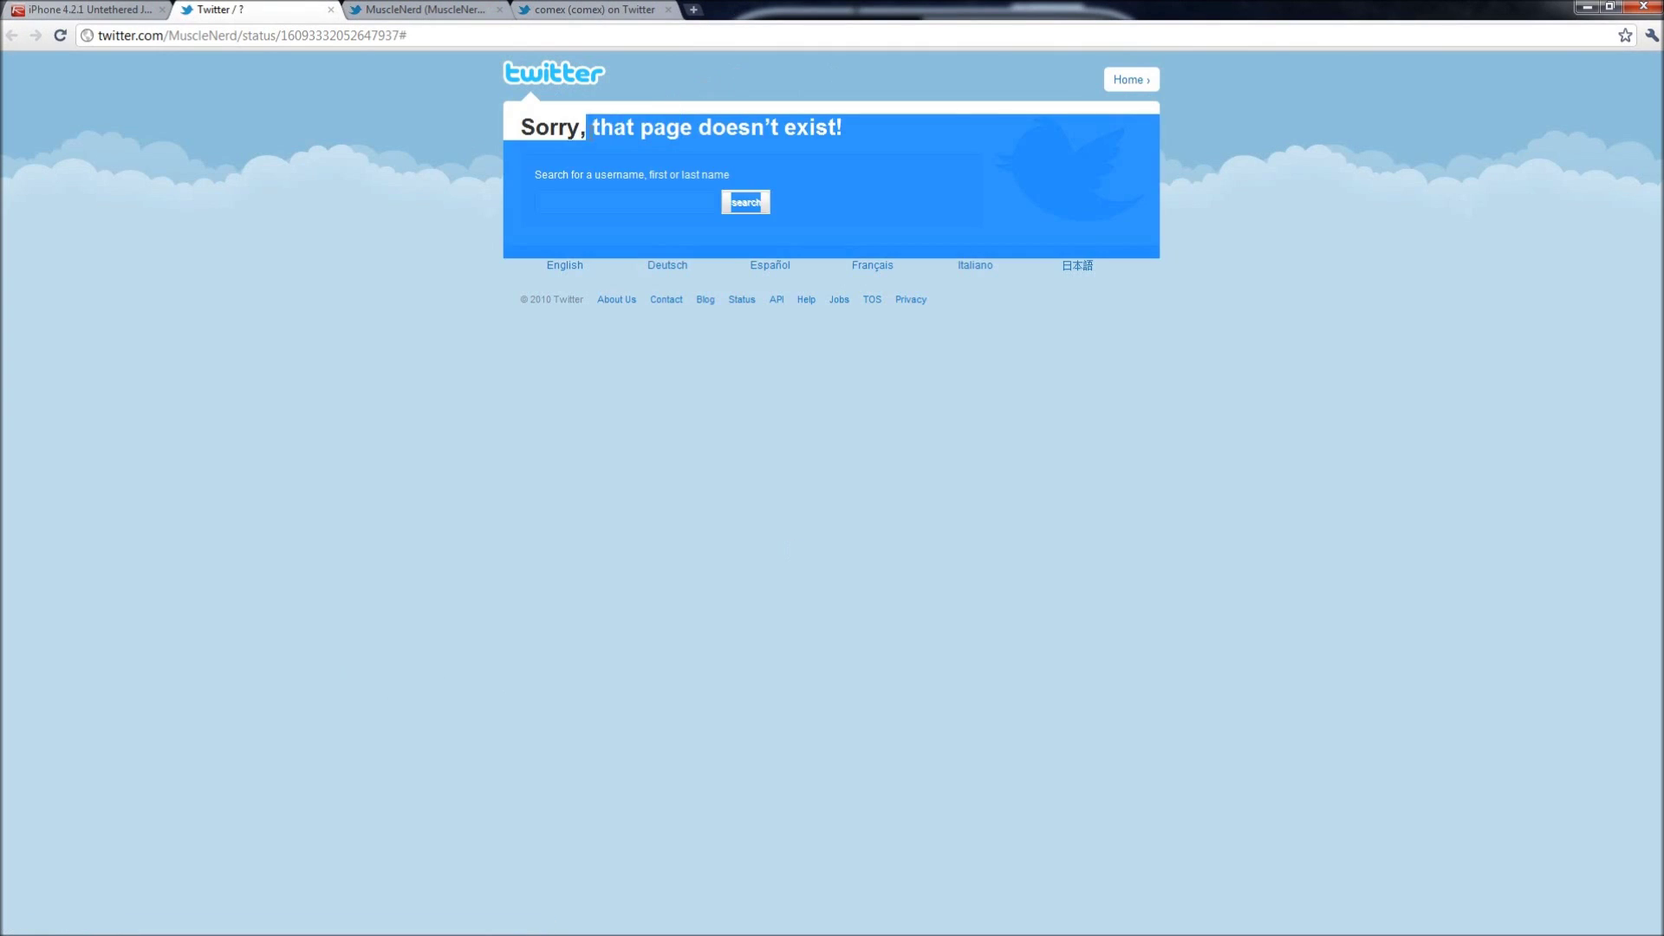
click(780, 390)
drag(1145, 254, 518, 117)
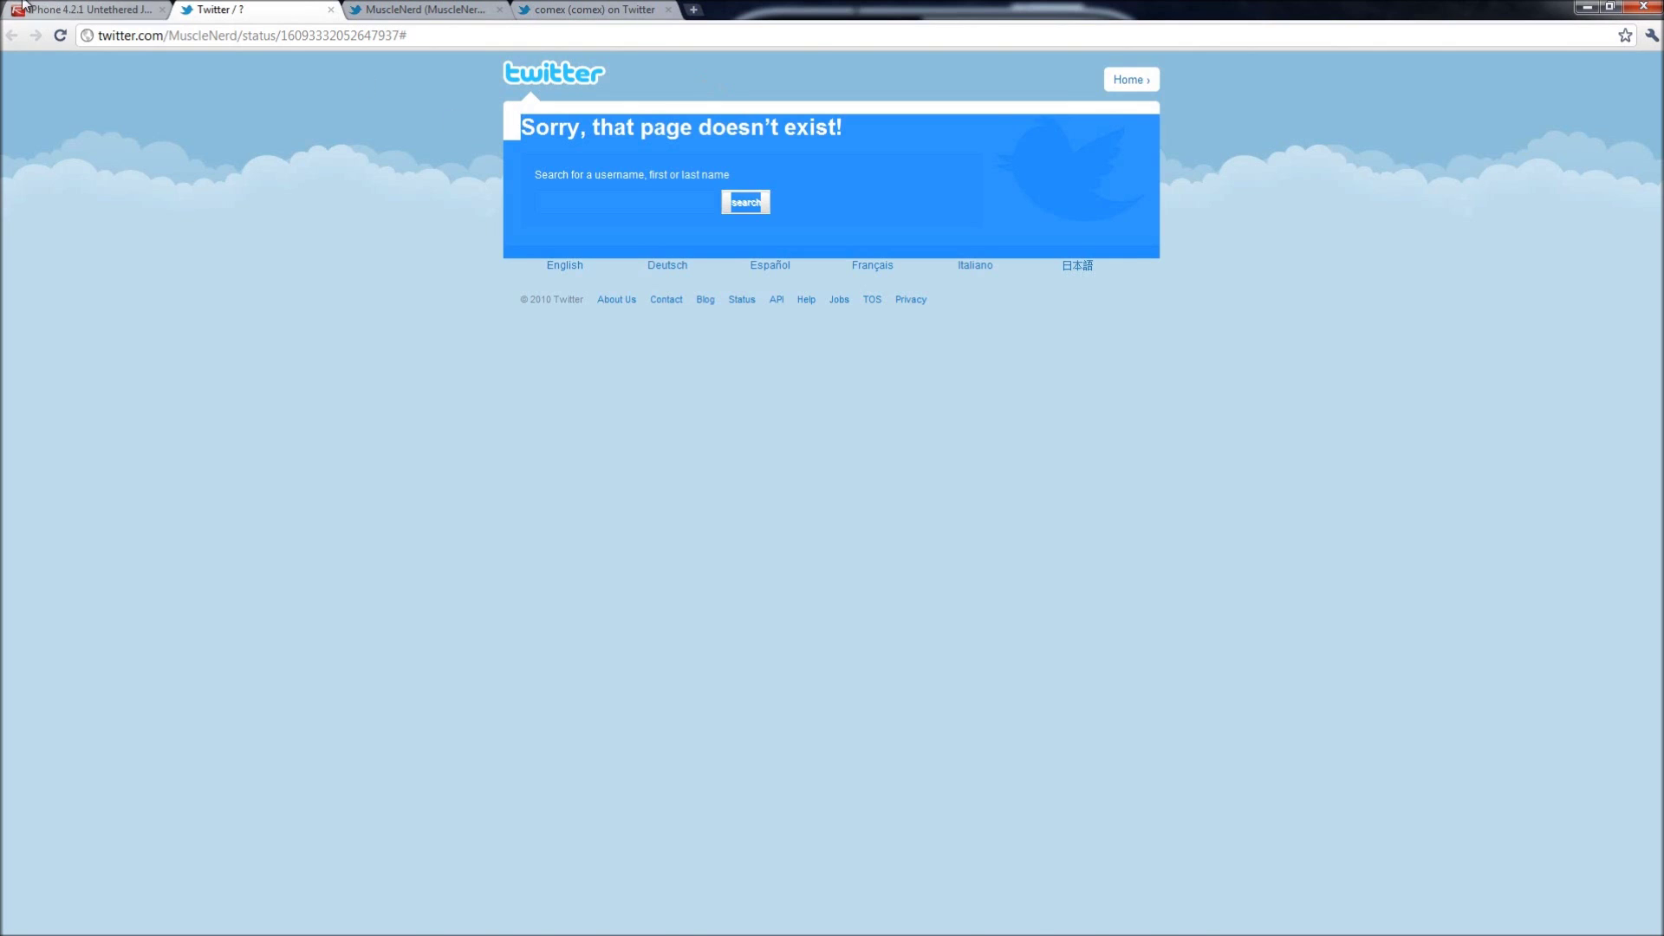
click(85, 9)
scroll(337, 405, up, 10)
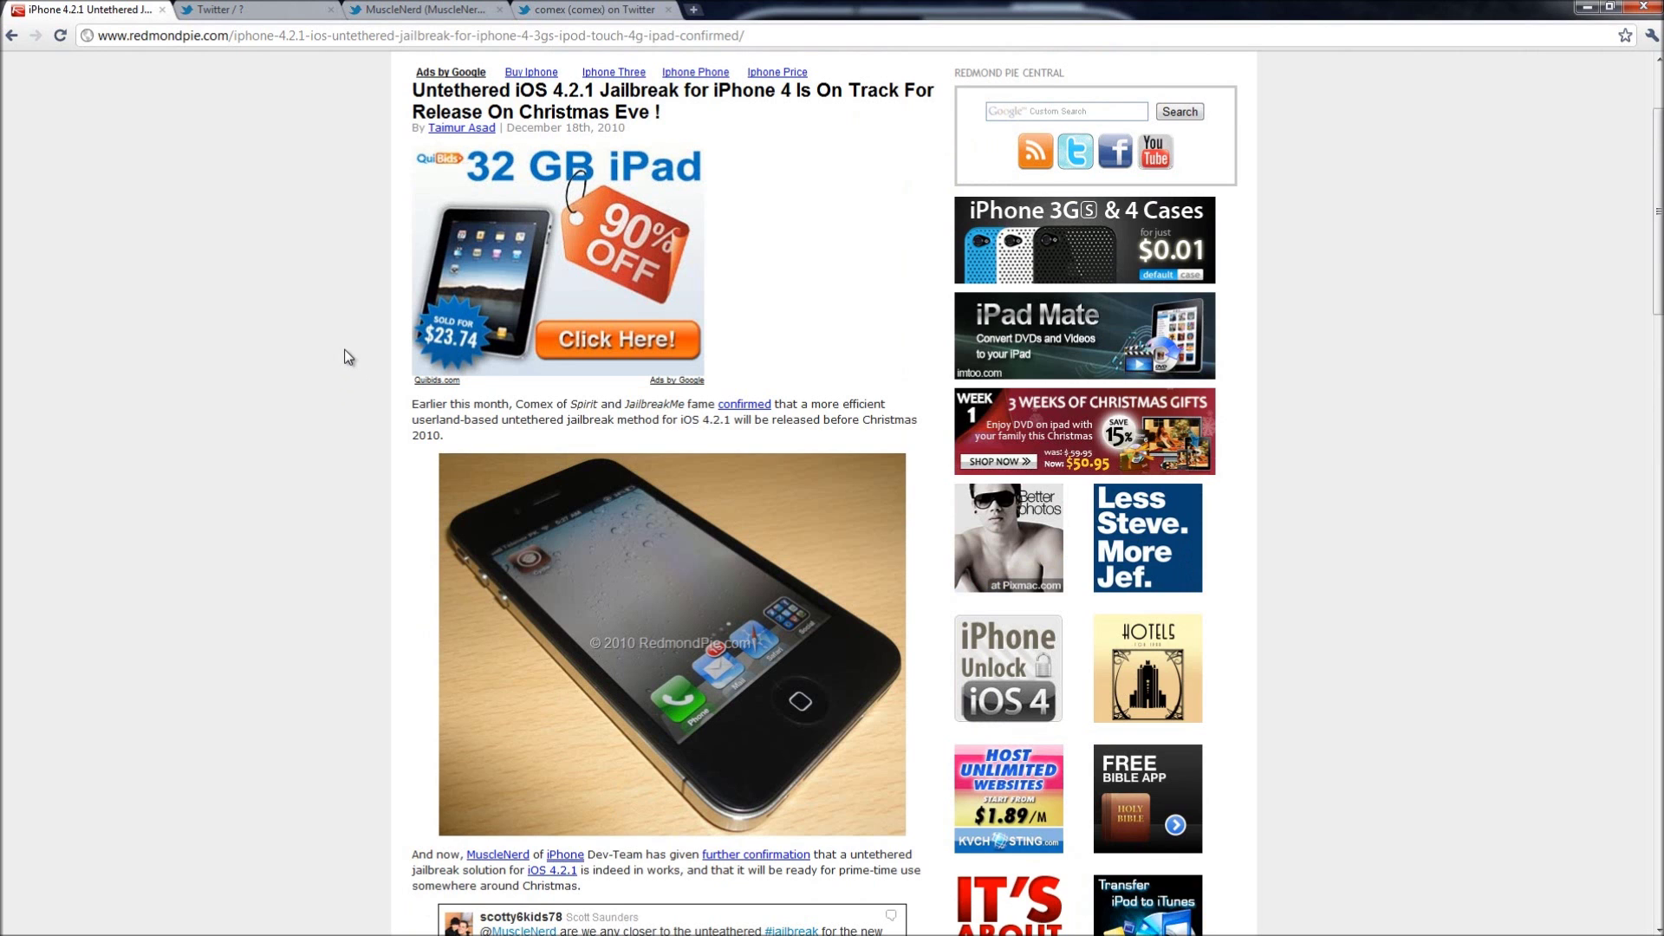
scroll(345, 350, down, 3)
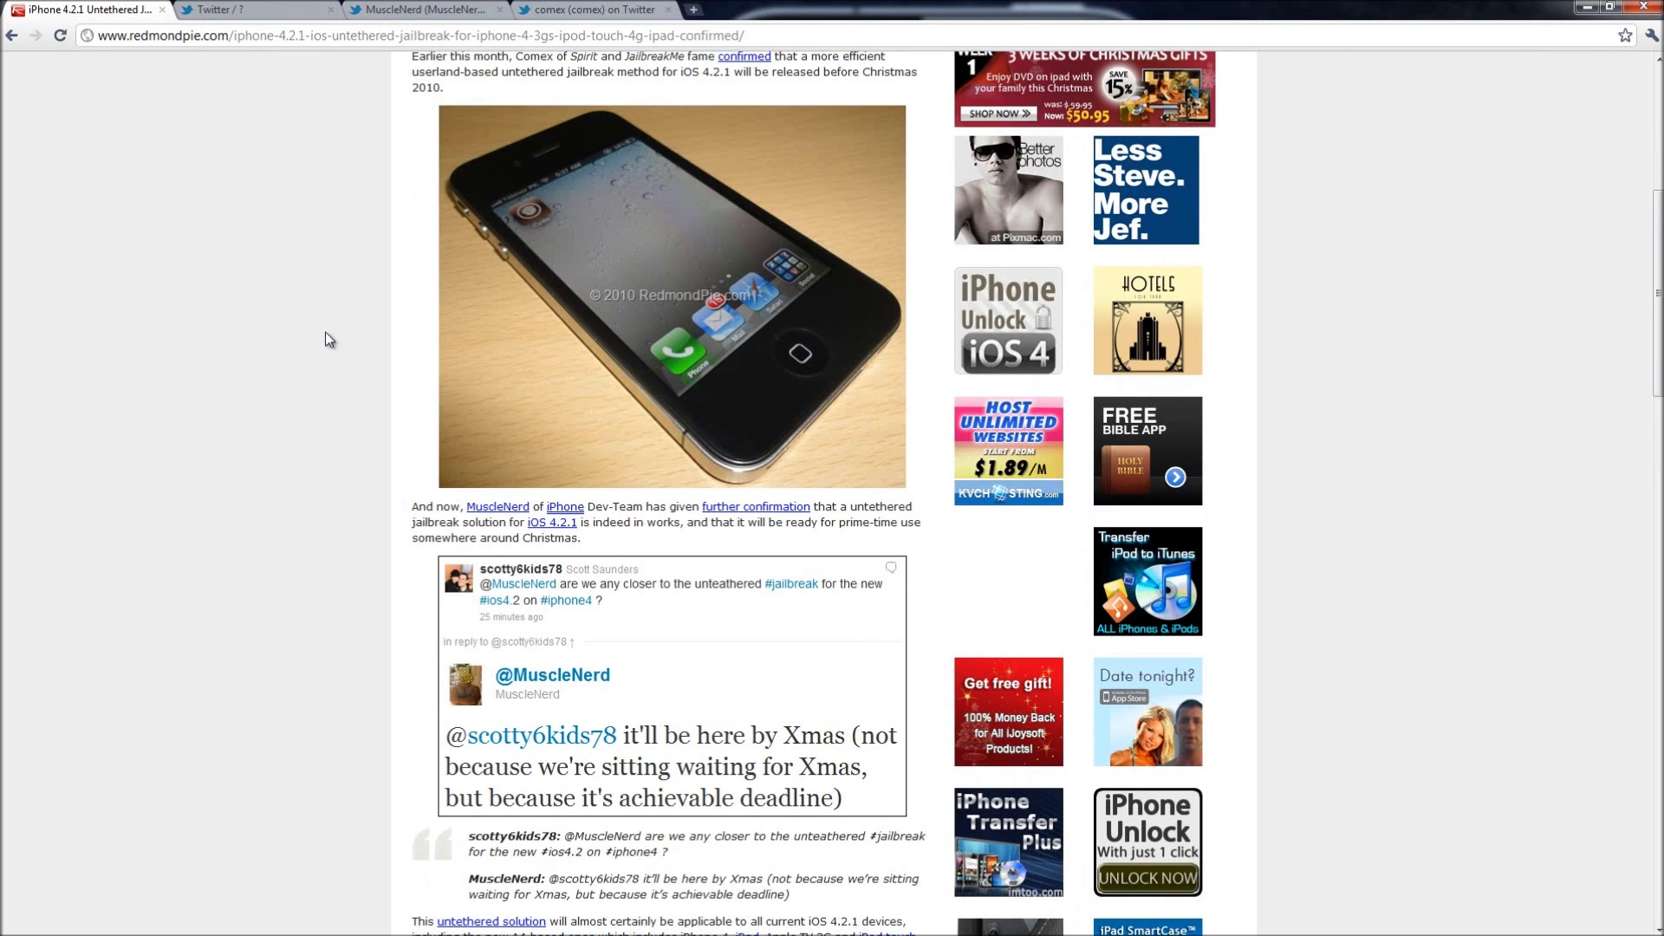
scroll(272, 334, up, 5)
scroll(271, 333, up, 3)
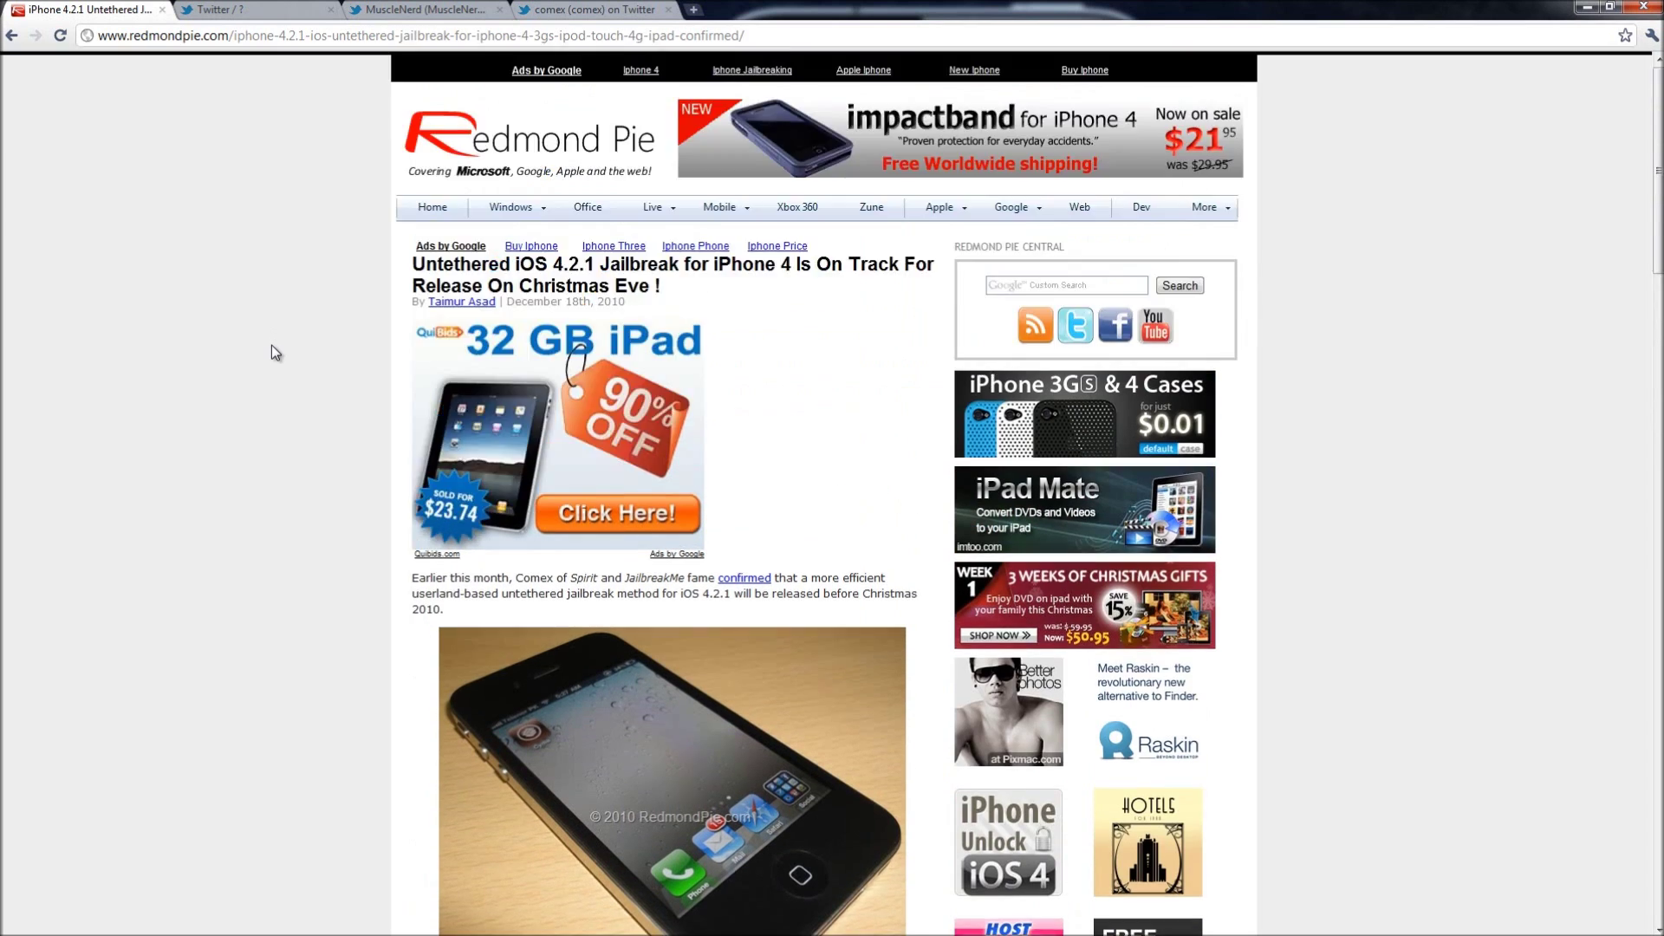
scroll(272, 346, down, 2)
scroll(272, 346, down, 2)
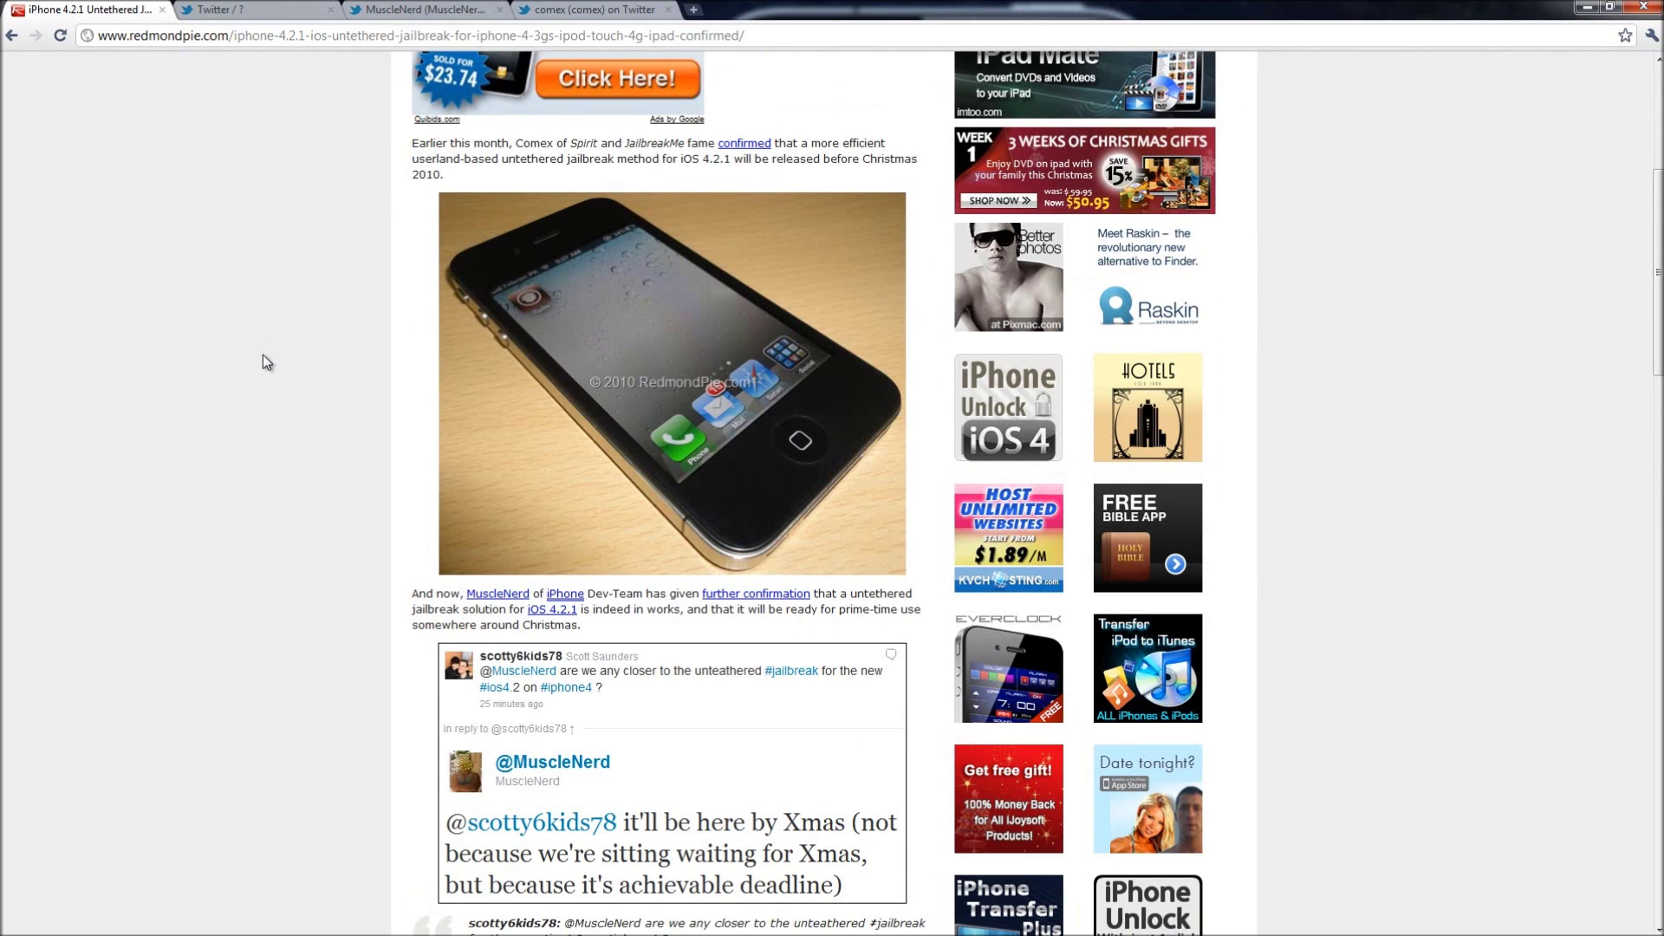
Switch to MuscleNerd's Twitter profile tab showing his 4.2.1 BB check tweet
click(417, 10)
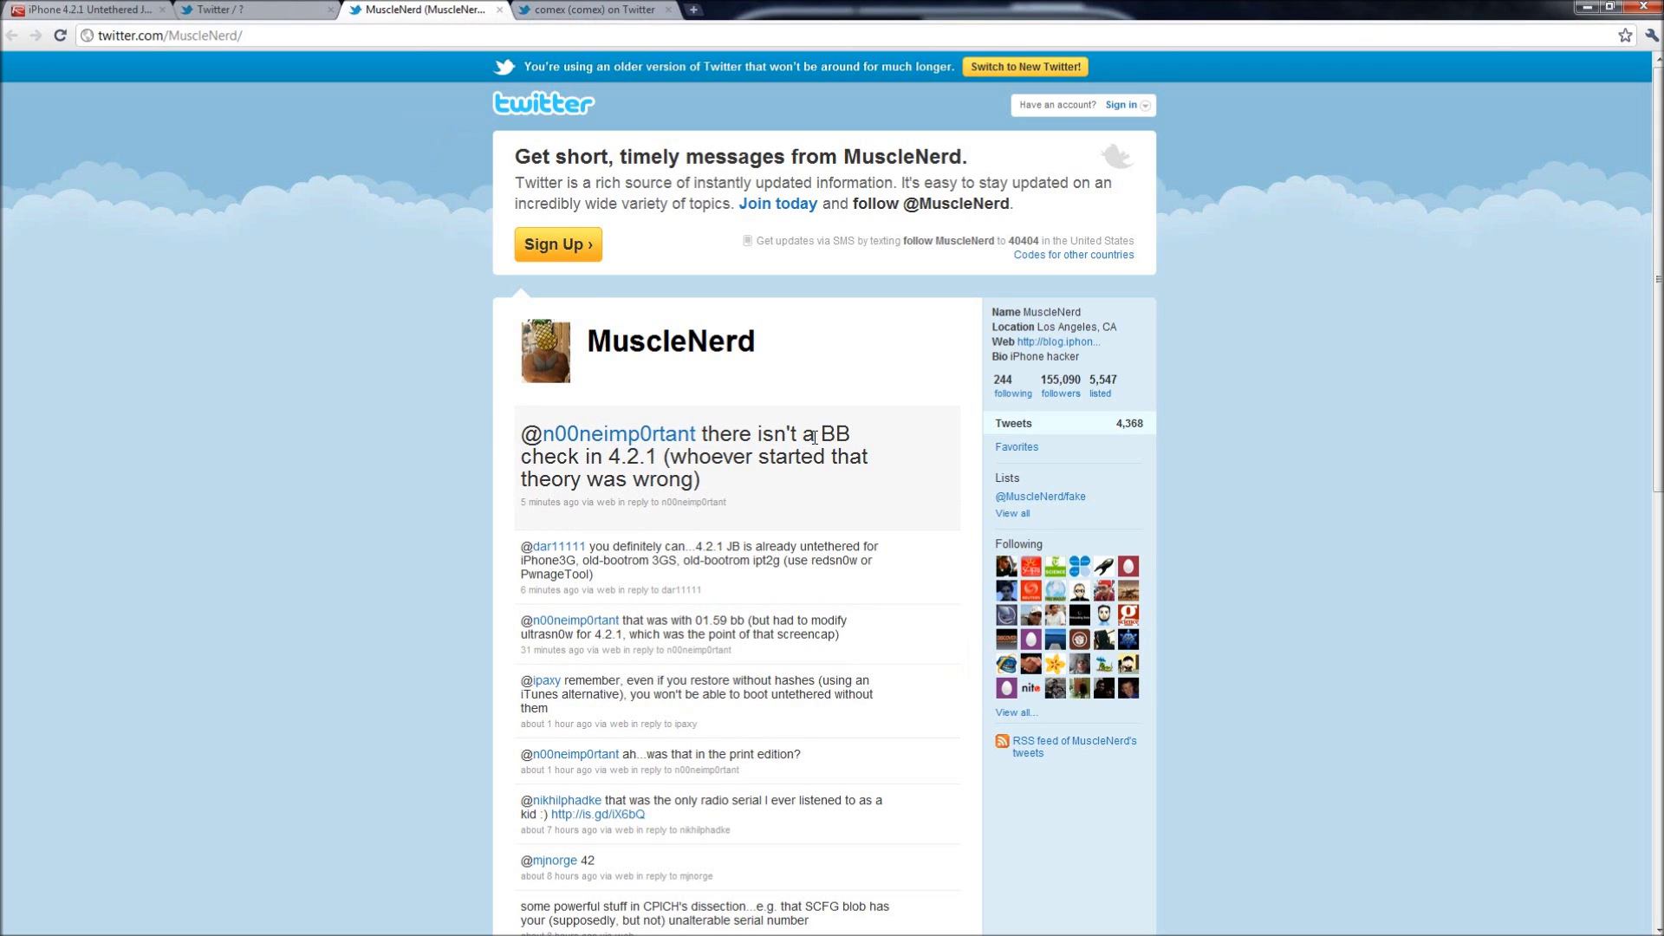
View comex's Twitter profile, then minimize Chrome to reveal the cracked-iPhone image
click(604, 10)
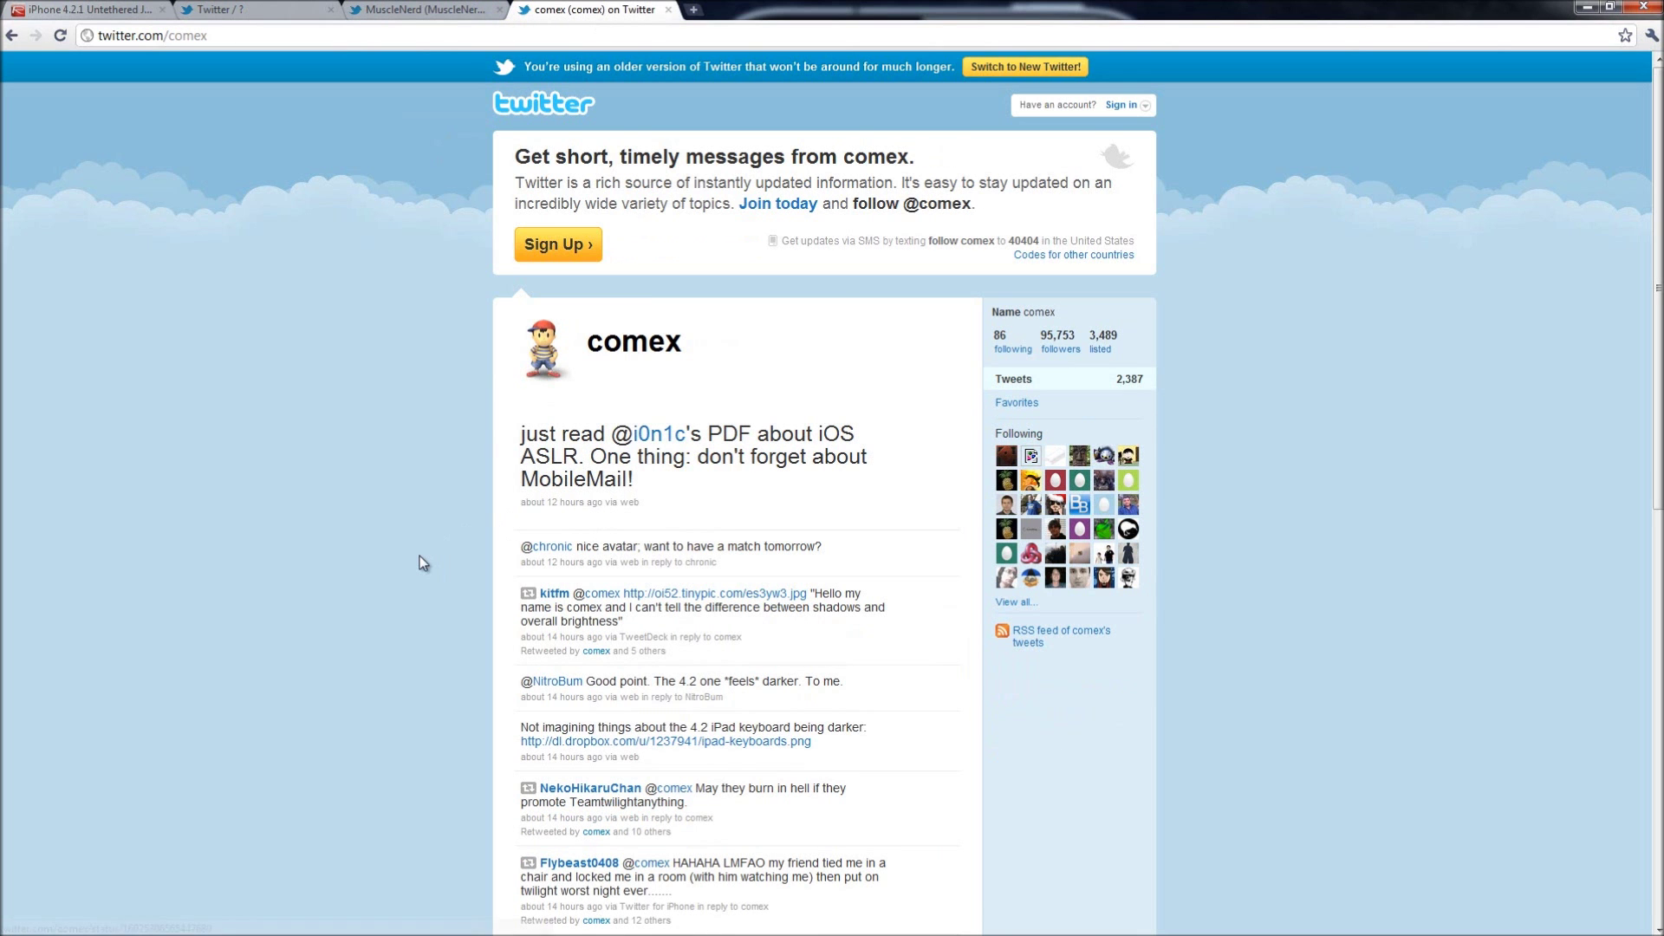
click(1587, 11)
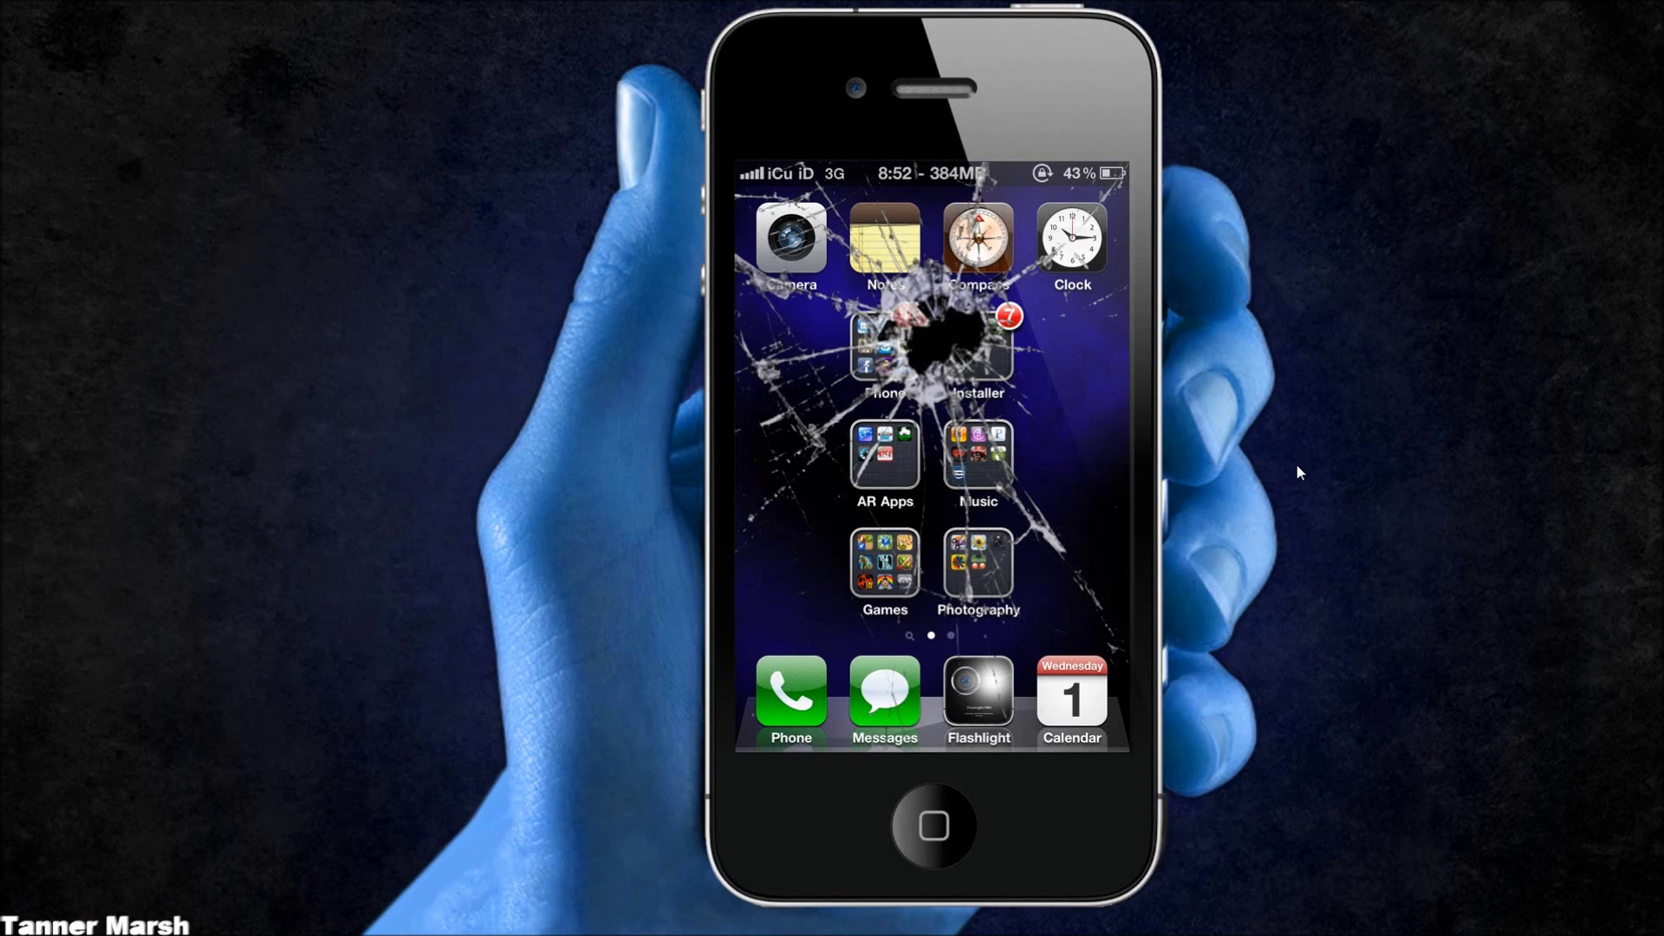